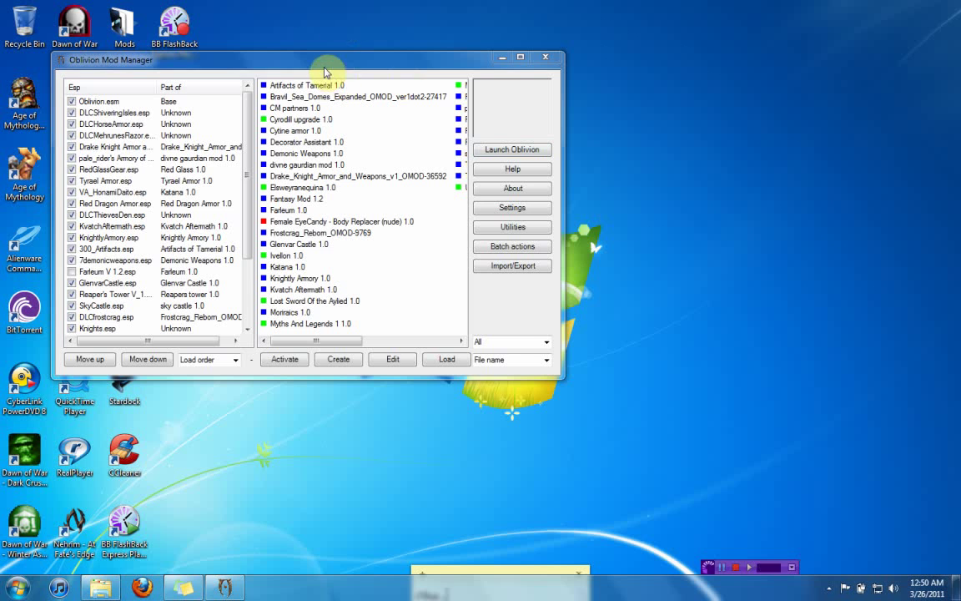
- Reposition the mod manager window and view the downloaded mod archives in the Downloads folder
{"action": "left_click_drag", "start_coordinate": [325, 66], "coordinate": [275, 20]}
{"action": "key", "text": "super"}
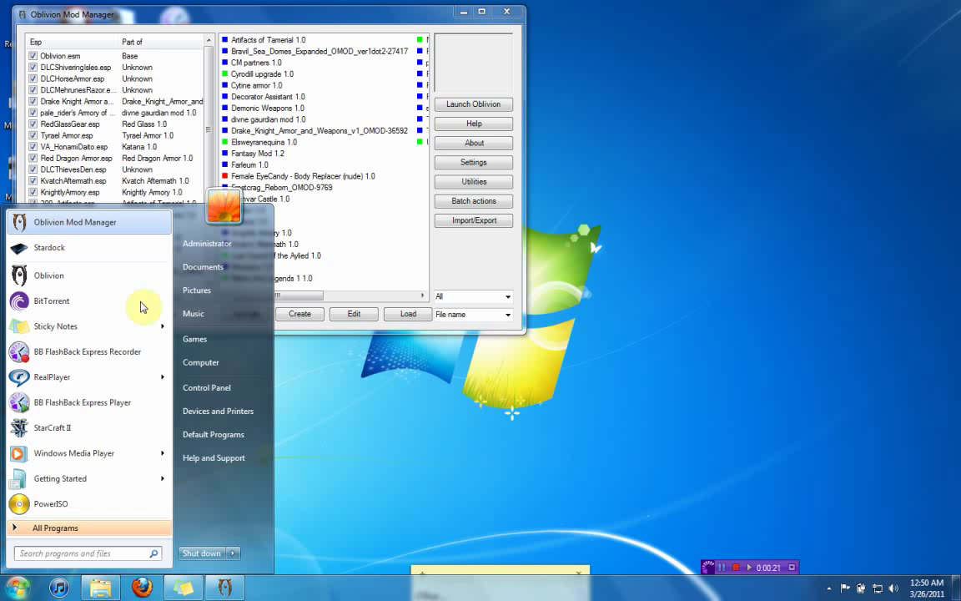
{"action": "left_click", "coordinate": [472, 423]}
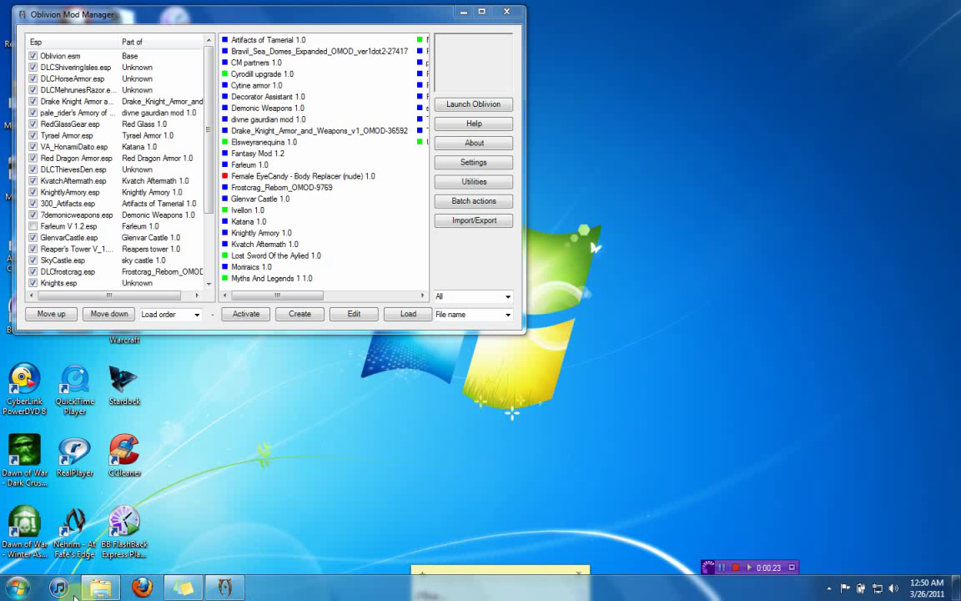
{"action": "left_click", "coordinate": [184, 588]}
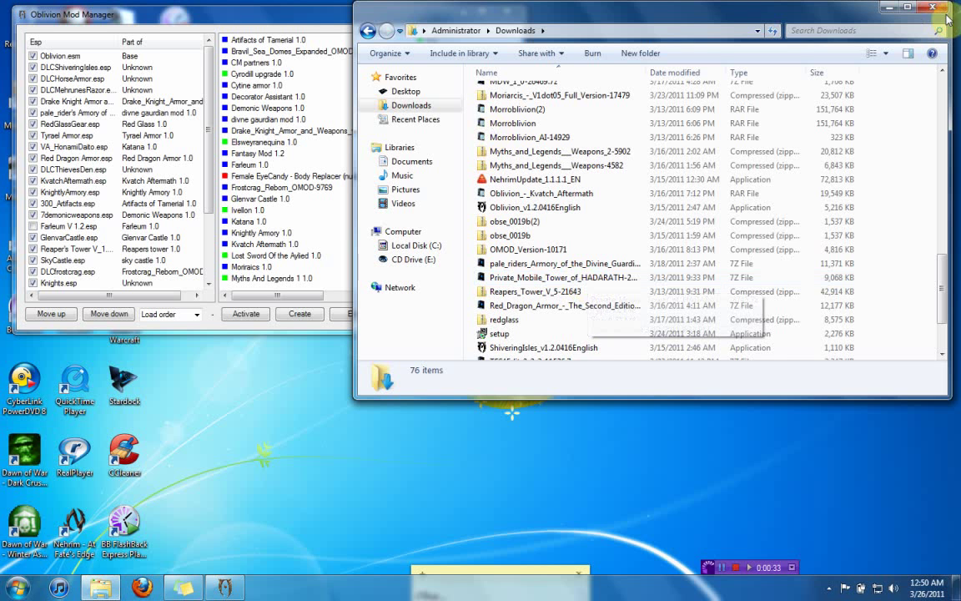
{"action": "left_click", "coordinate": [884, 9]}
- Start a new omod named "Hadarath Mobile Tower" and open the selection of an archive for it
{"action": "left_click", "coordinate": [311, 316]}
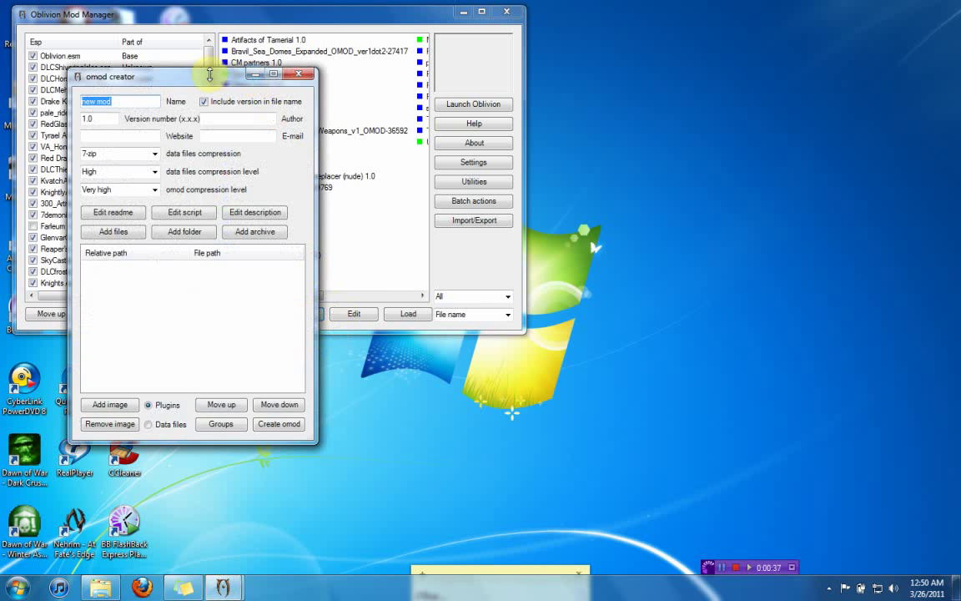
{"action": "left_click_drag", "start_coordinate": [191, 76], "coordinate": [360, 55]}
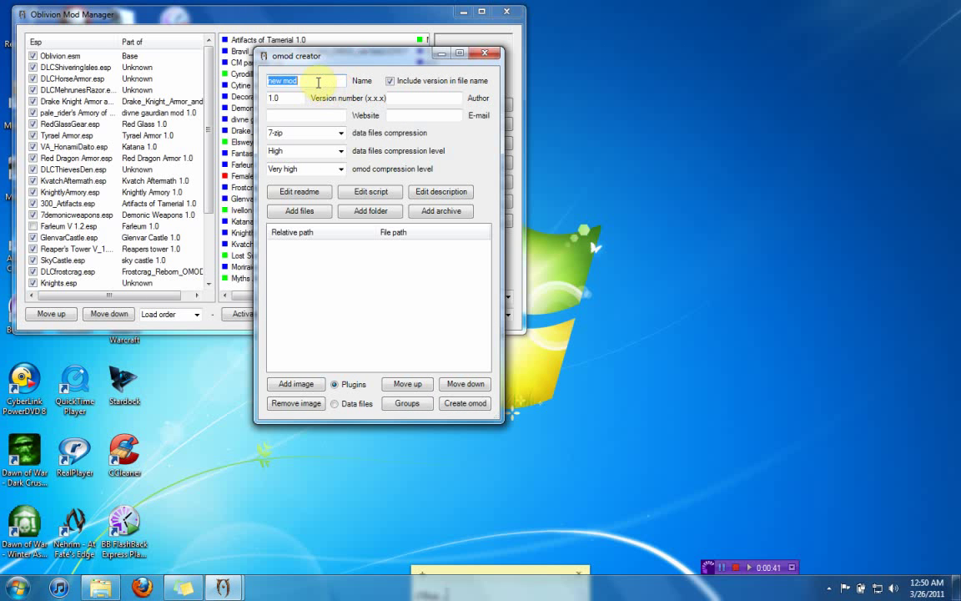
{"action": "type", "text": "Hadarath Mobile Tower"}
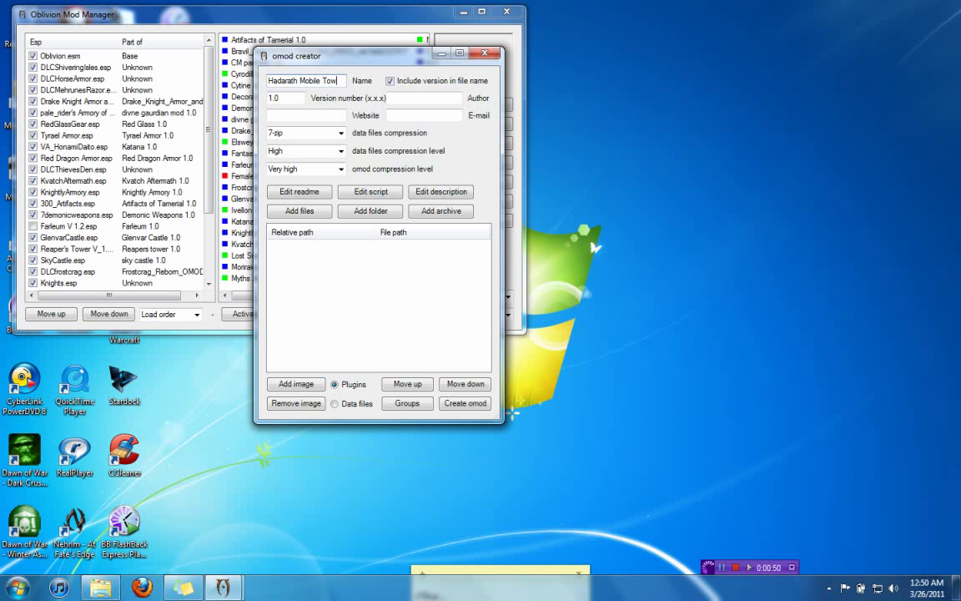
{"action": "left_click", "coordinate": [446, 213]}
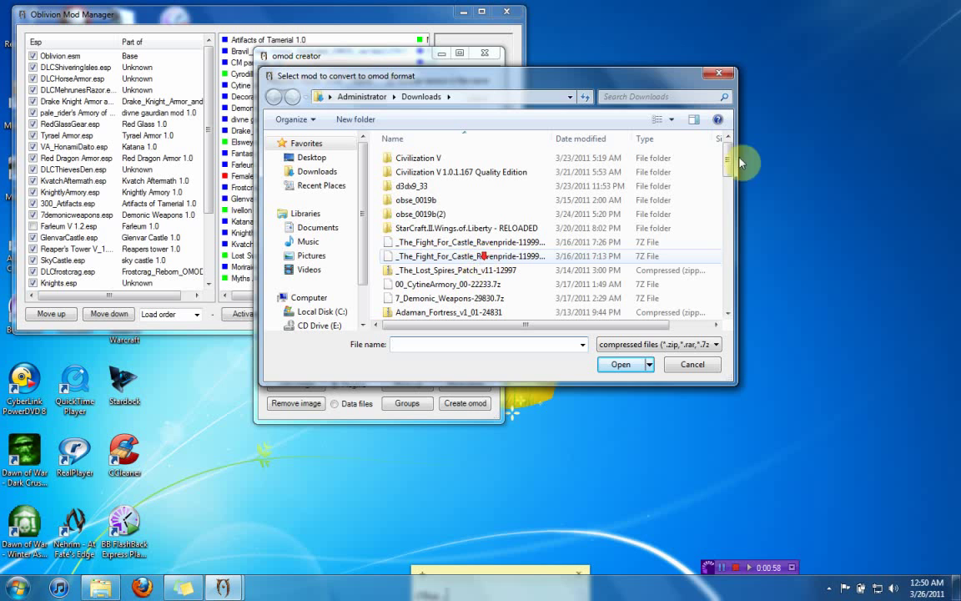
- Bring the sticky note into view, highlight its "Obse..." and "tesnexus.com" lines, and move it back out of the way
{"action": "left_click_drag", "start_coordinate": [494, 578], "coordinate": [473, 310]}
{"action": "key", "text": "Return"}
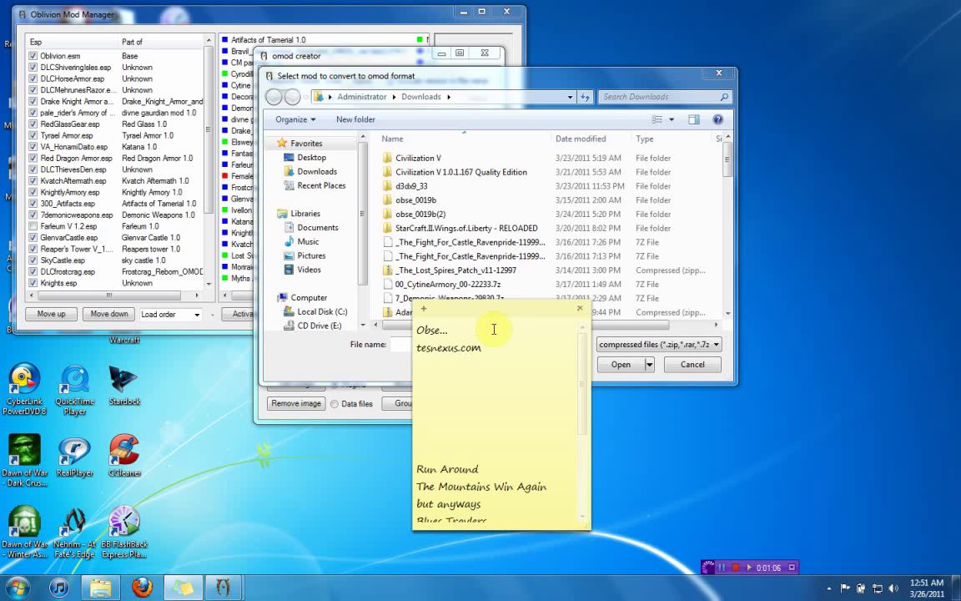
{"action": "double_click", "coordinate": [467, 331]}
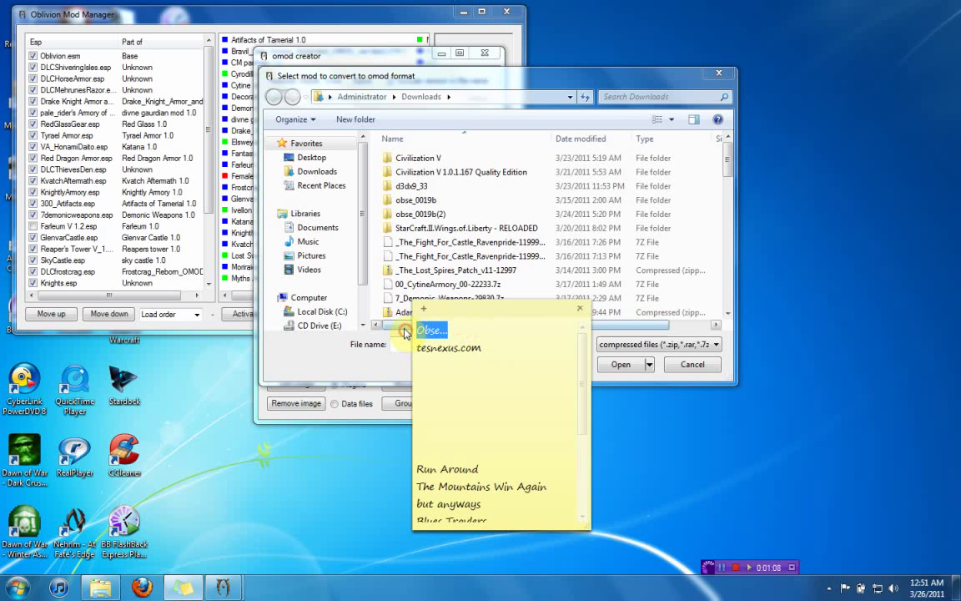
{"action": "left_click_drag", "start_coordinate": [497, 352], "coordinate": [415, 348]}
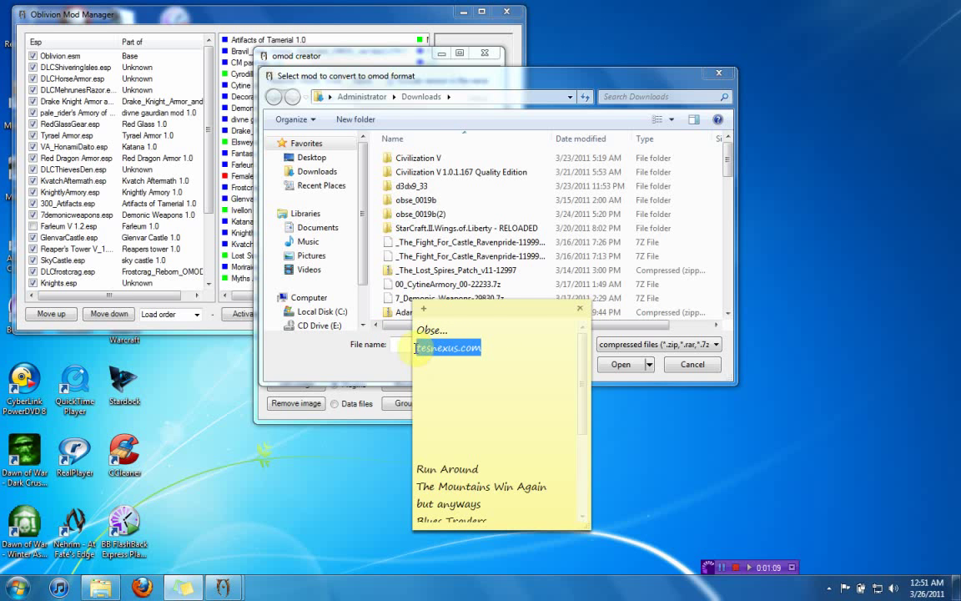
{"action": "left_click", "coordinate": [477, 329]}
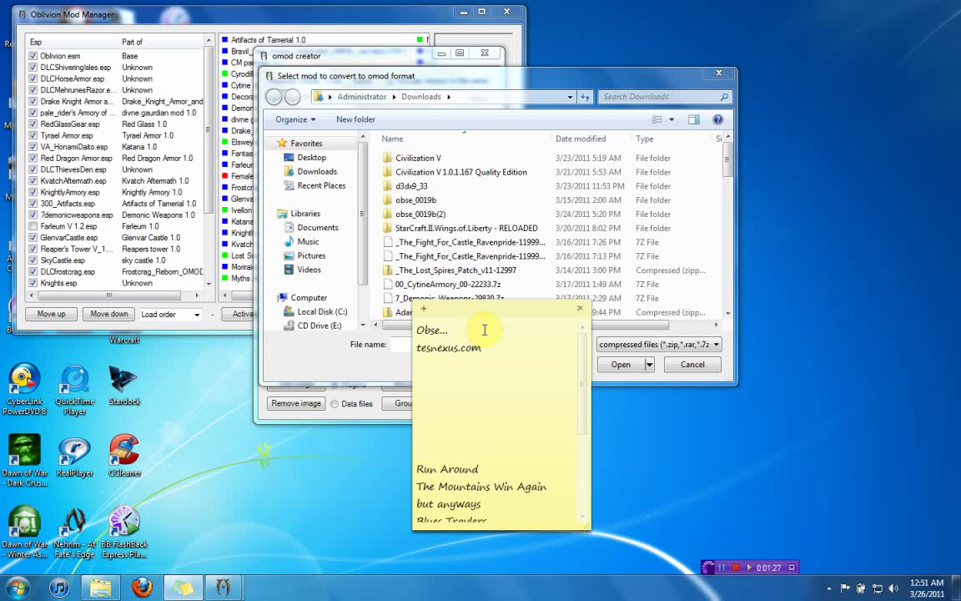
{"action": "left_click_drag", "start_coordinate": [553, 312], "coordinate": [498, 581]}
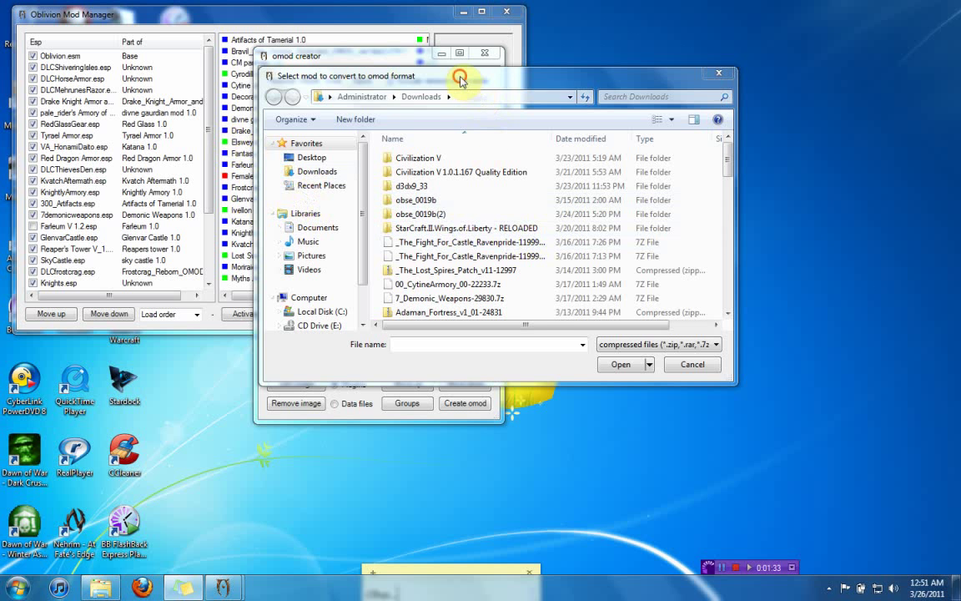
- Add the Private_Mobile_Tower_of_HADARATH archive from the Downloads folder to the omod
{"action": "left_click_drag", "start_coordinate": [415, 75], "coordinate": [476, 78]}
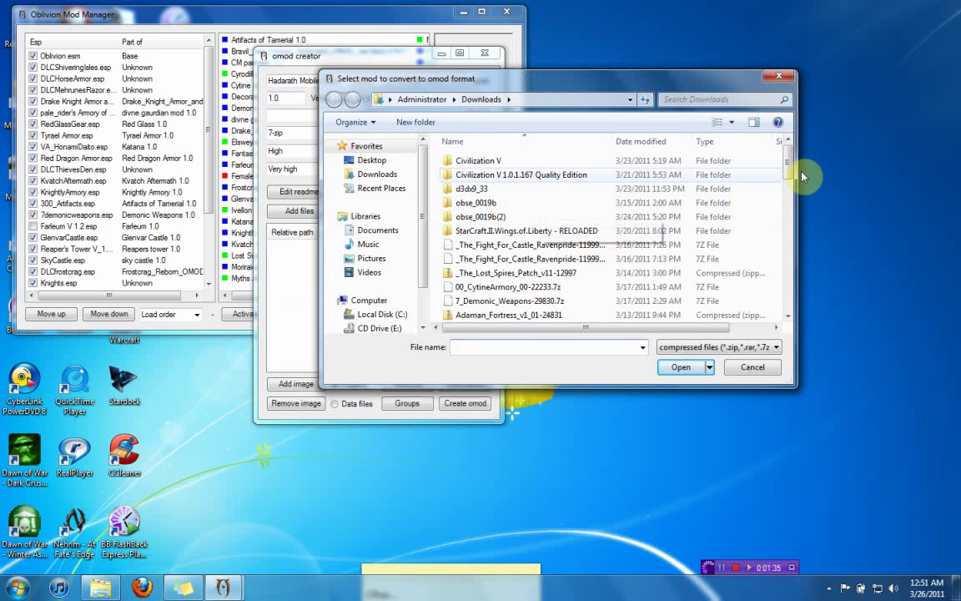
{"action": "scroll", "coordinate": [792, 201], "scroll_direction": "down", "scroll_amount": 3}
{"action": "scroll", "coordinate": [796, 238], "scroll_direction": "down", "scroll_amount": 8}
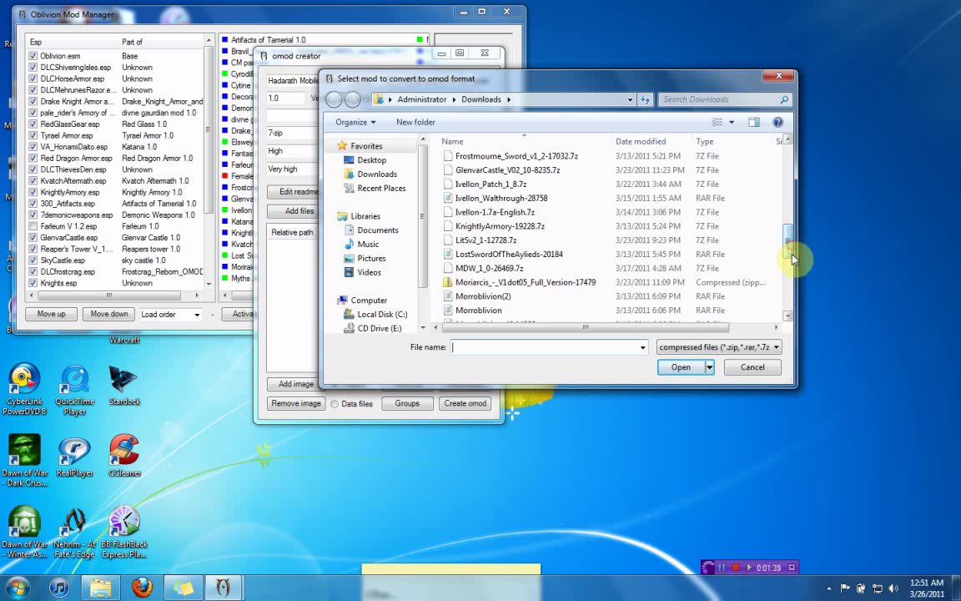
{"action": "scroll", "coordinate": [795, 262], "scroll_direction": "down", "scroll_amount": 5}
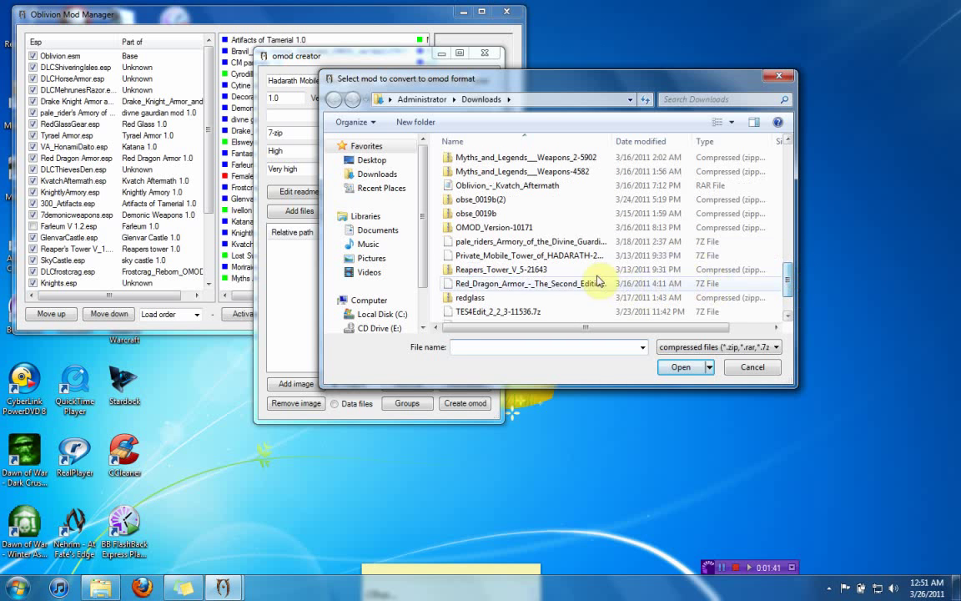
{"action": "double_click", "coordinate": [589, 254]}
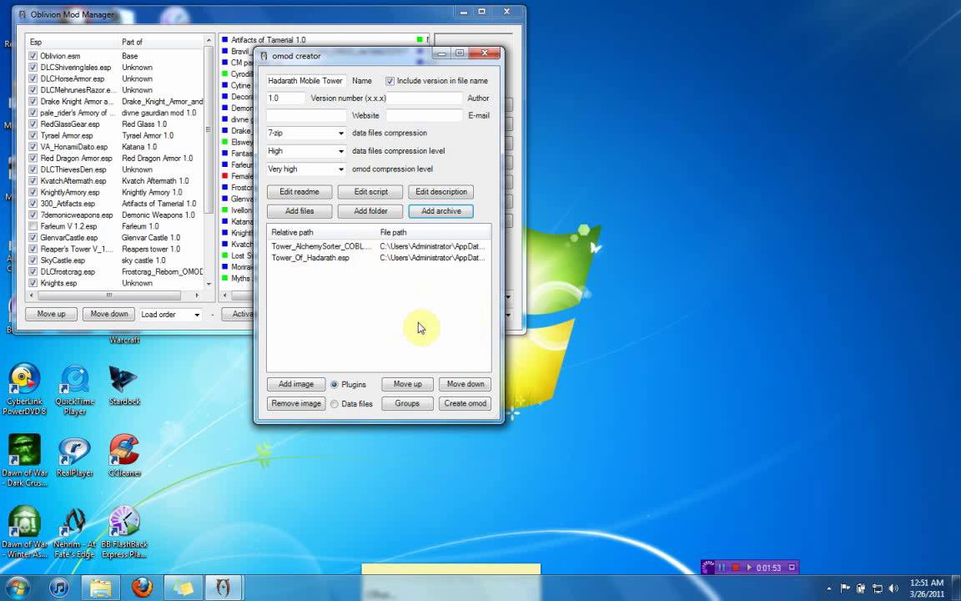
- Create the Hadarath Mobile Tower omod without a description
{"action": "left_click", "coordinate": [482, 407]}
{"action": "left_click", "coordinate": [463, 337]}
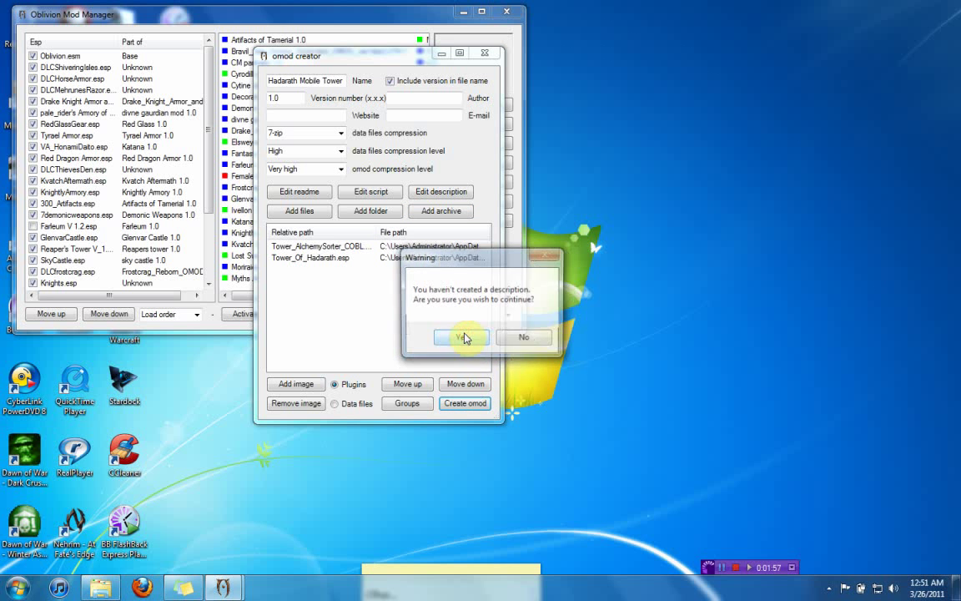
{"action": "left_click", "coordinate": [463, 337]}
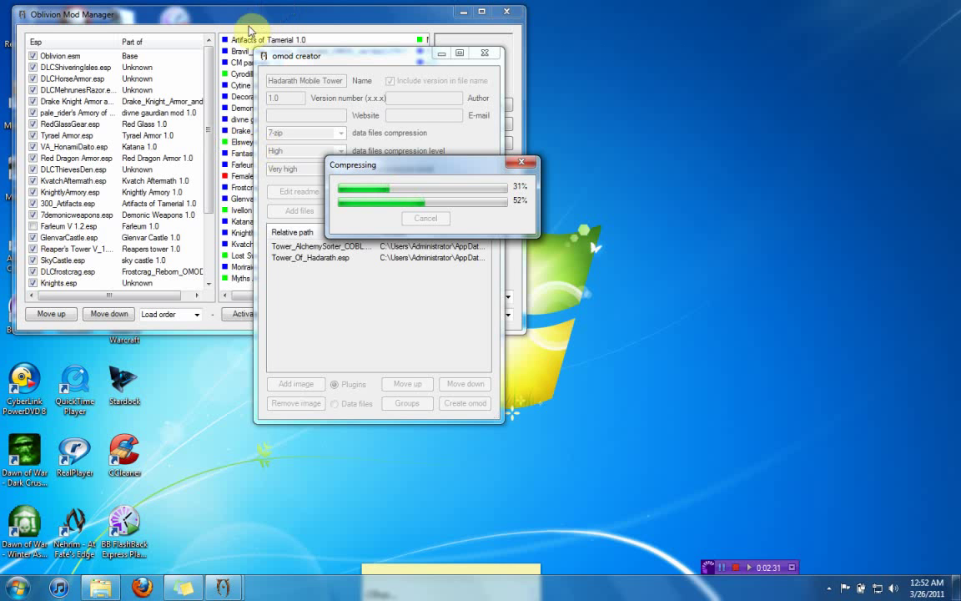
- Open Downloads > obse_0019b(2) > 0019b in Windows Explorer and select all the OBSE files except the src folder
{"action": "left_click", "coordinate": [214, 589]}
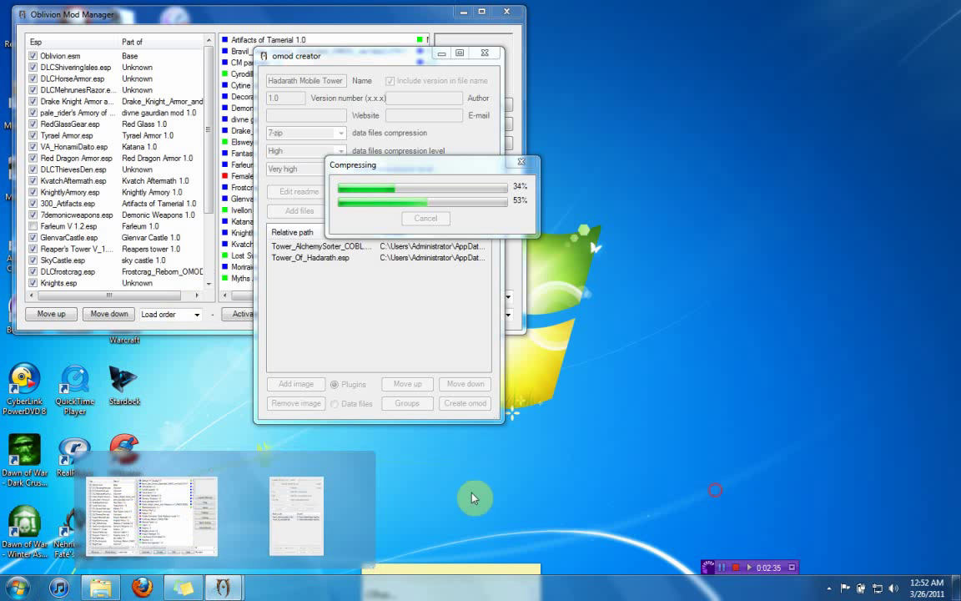
{"action": "left_click", "coordinate": [98, 590]}
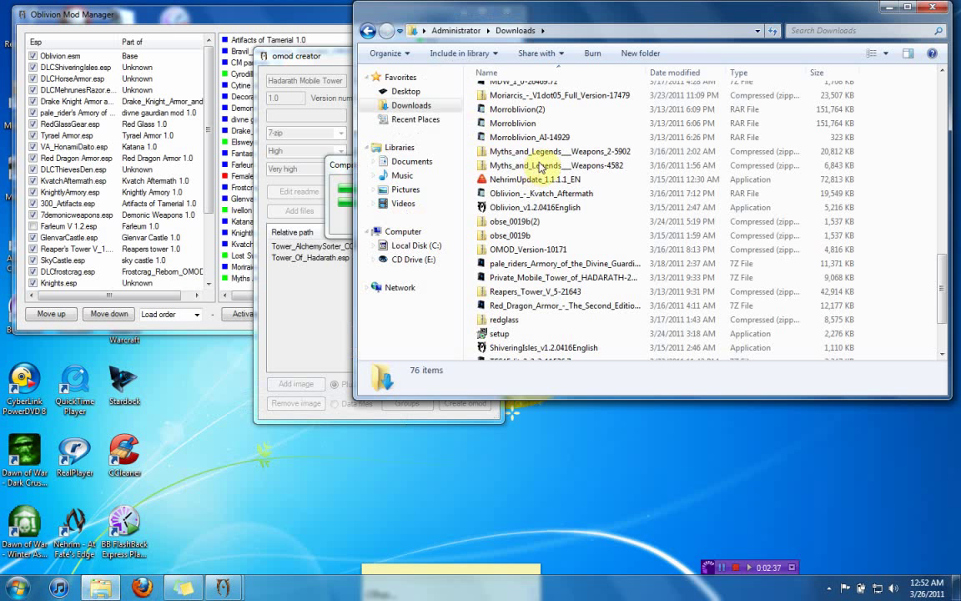
{"action": "scroll", "coordinate": [926, 225], "scroll_direction": "up", "scroll_amount": 8}
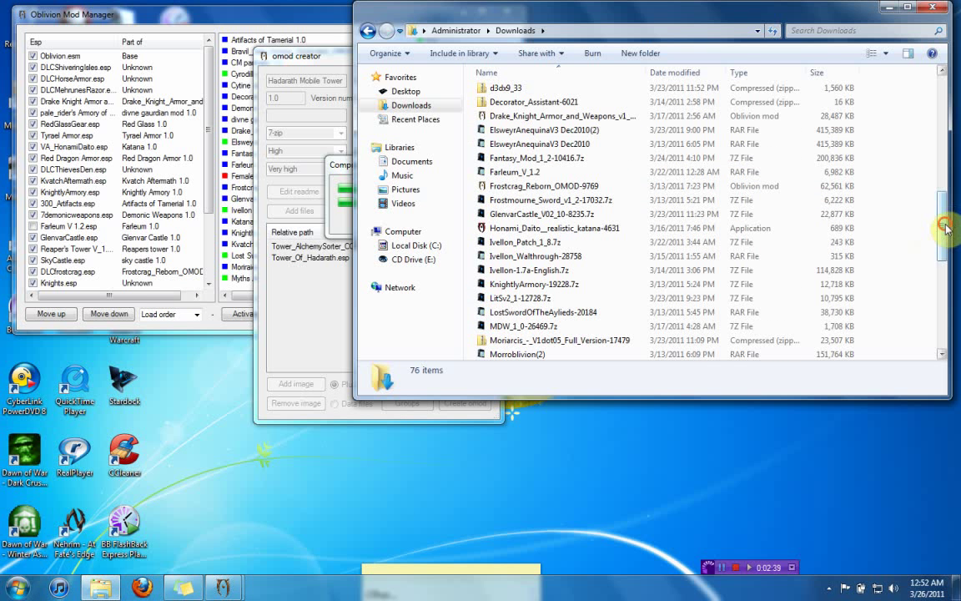
{"action": "left_click_drag", "start_coordinate": [941, 221], "coordinate": [943, 100]}
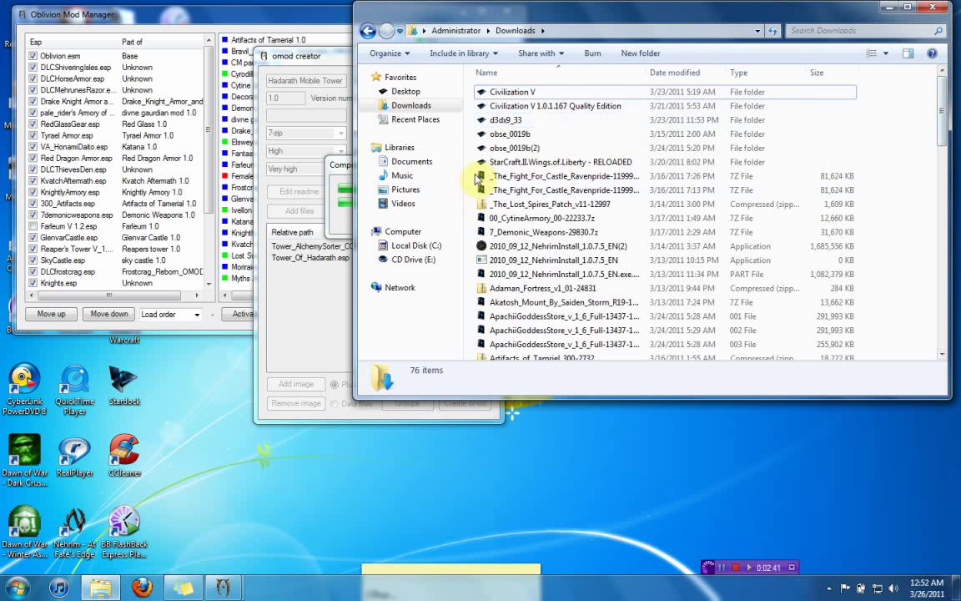
{"action": "left_click", "coordinate": [522, 148]}
{"action": "double_click", "coordinate": [524, 149]}
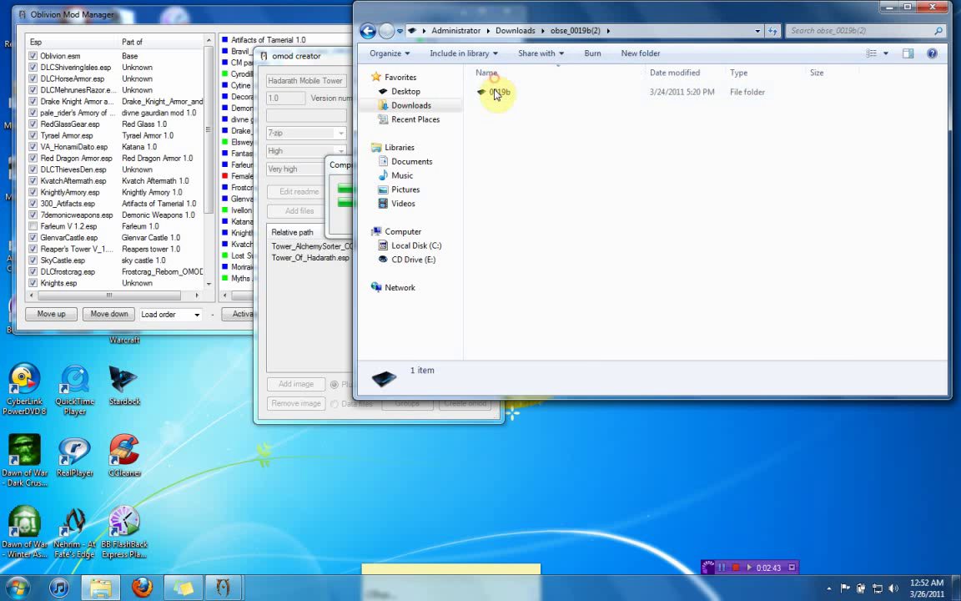
{"action": "double_click", "coordinate": [498, 91]}
{"action": "left_click_drag", "start_coordinate": [480, 254], "coordinate": [532, 108]}
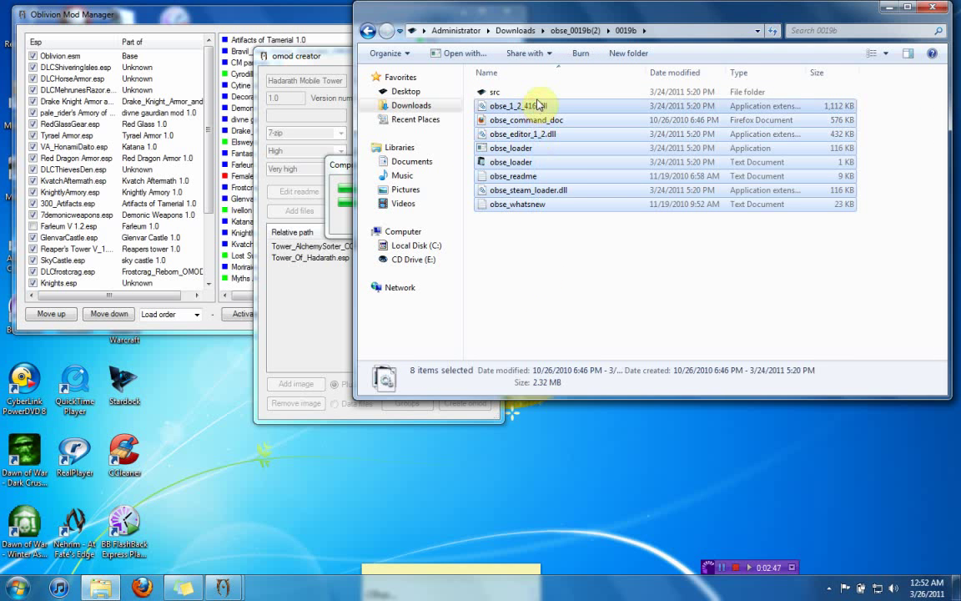
- View the OBSE files in C: > Program Files (x86) > Bethesda Softworks > Oblivion and close the folder window
{"action": "left_click", "coordinate": [422, 249]}
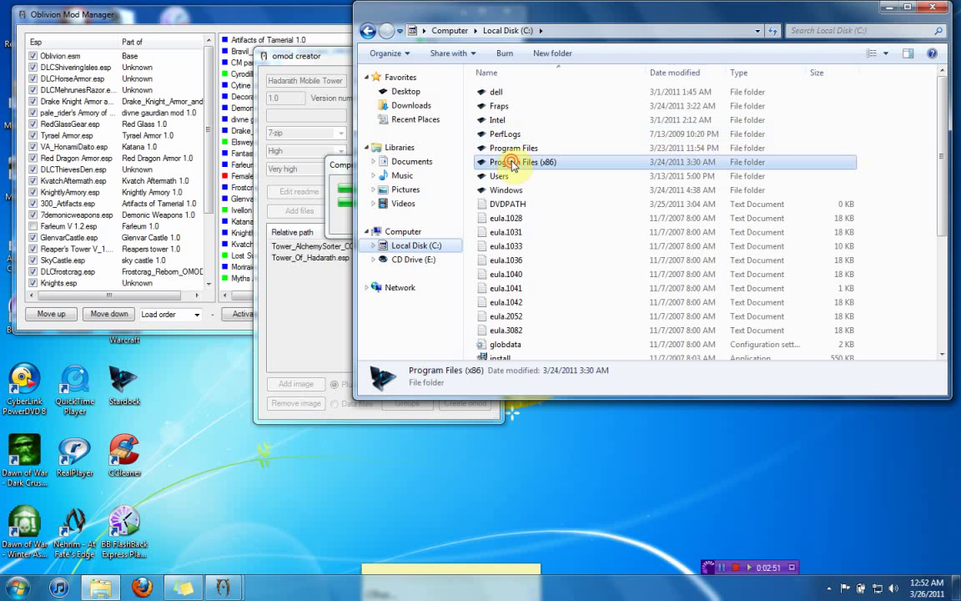
{"action": "double_click", "coordinate": [522, 160]}
{"action": "double_click", "coordinate": [525, 138]}
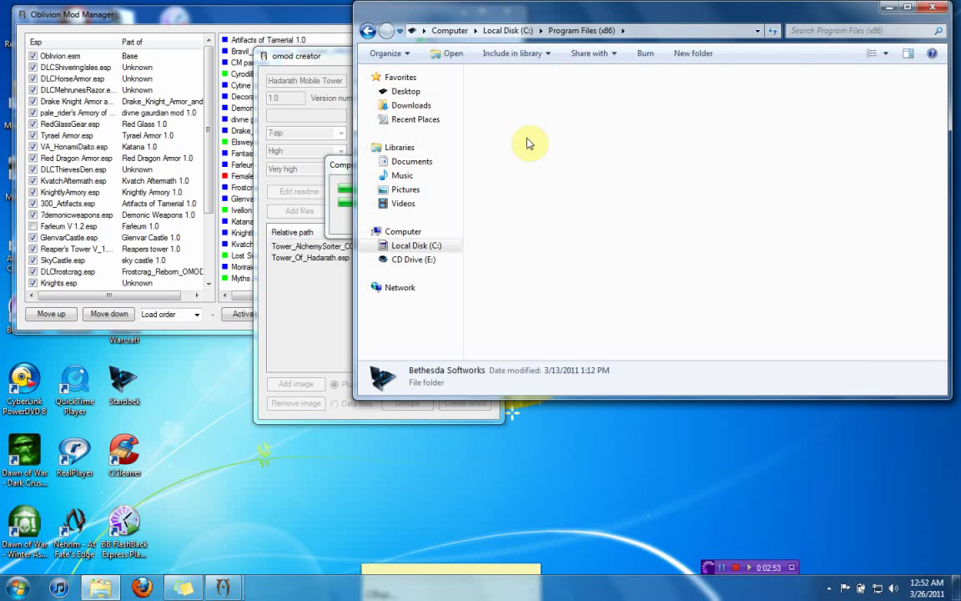
{"action": "double_click", "coordinate": [494, 92]}
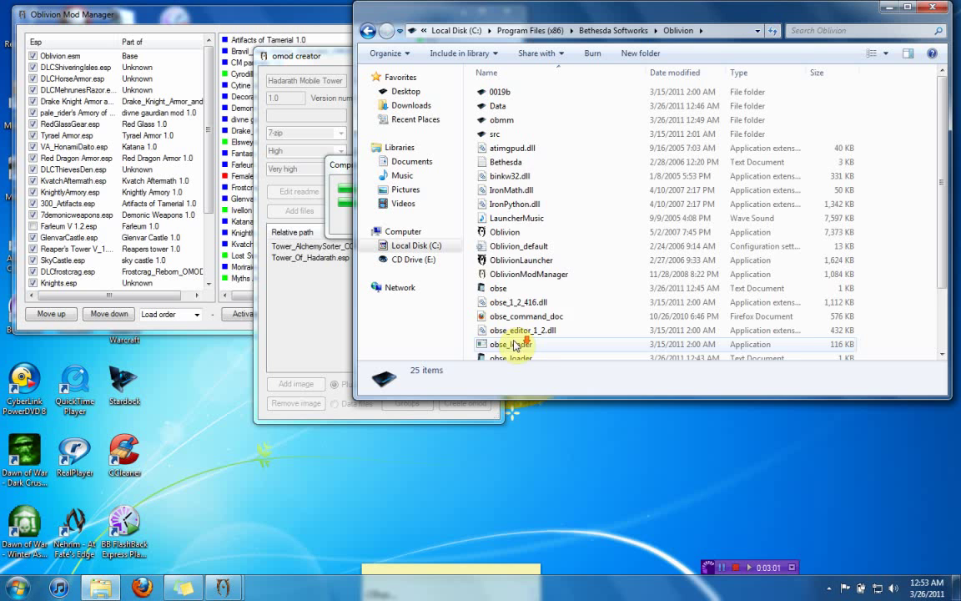
{"action": "scroll", "coordinate": [515, 304], "scroll_direction": "down", "scroll_amount": 1}
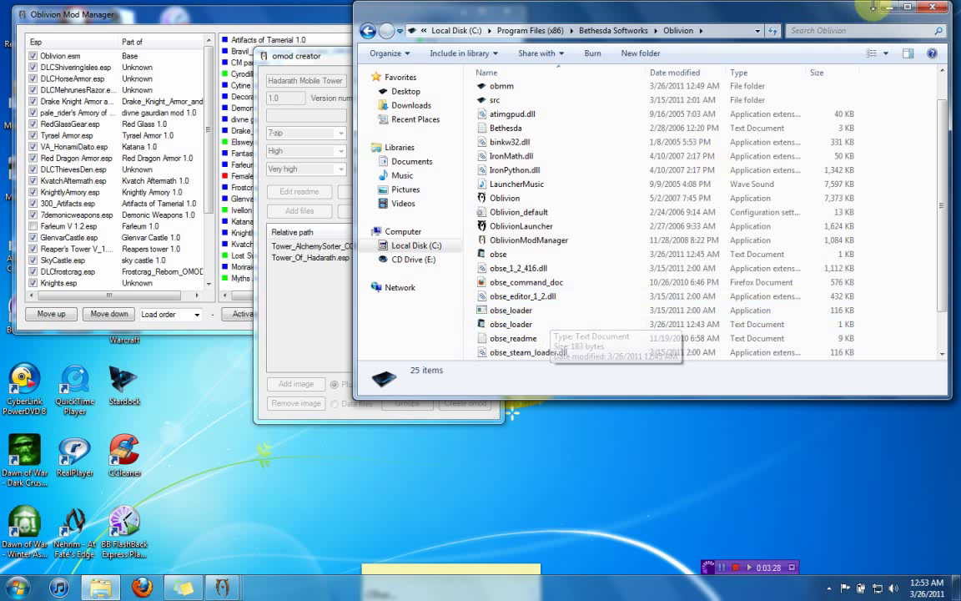
{"action": "left_click", "coordinate": [932, 7]}
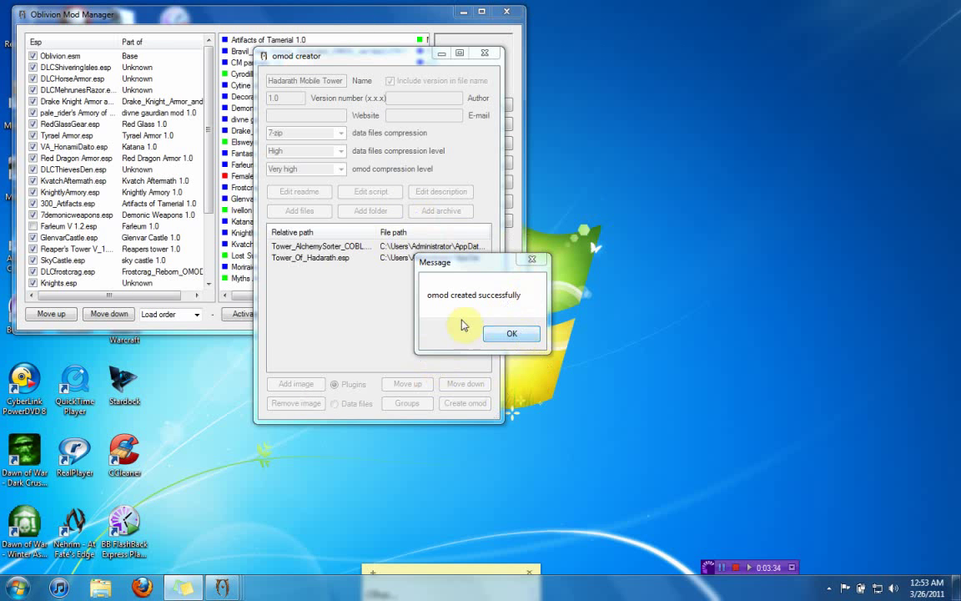
- Finish the omod creation and activate the Hadarath Mobile Tower 1.0 mod
{"action": "left_click", "coordinate": [509, 332]}
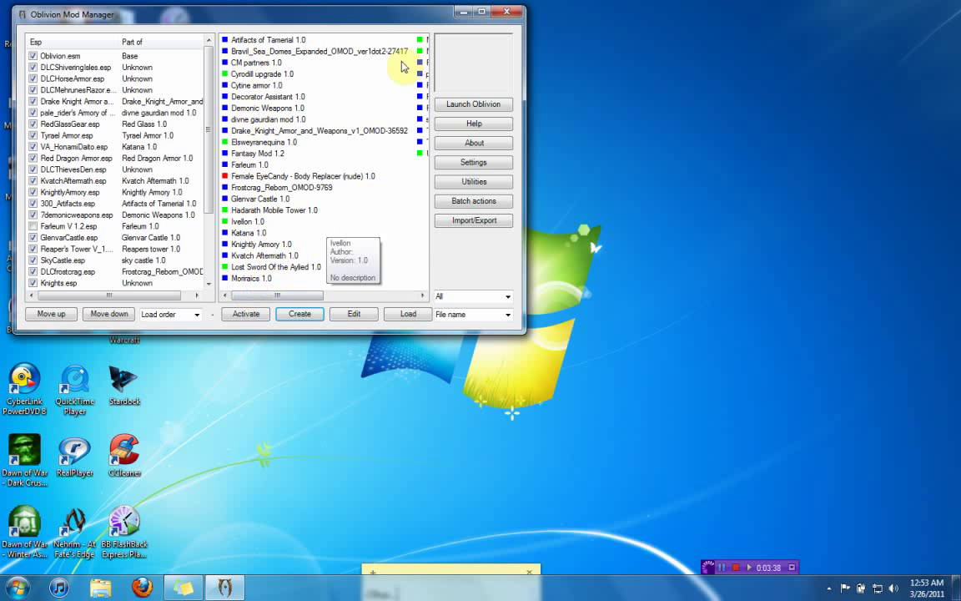
{"action": "double_click", "coordinate": [253, 212]}
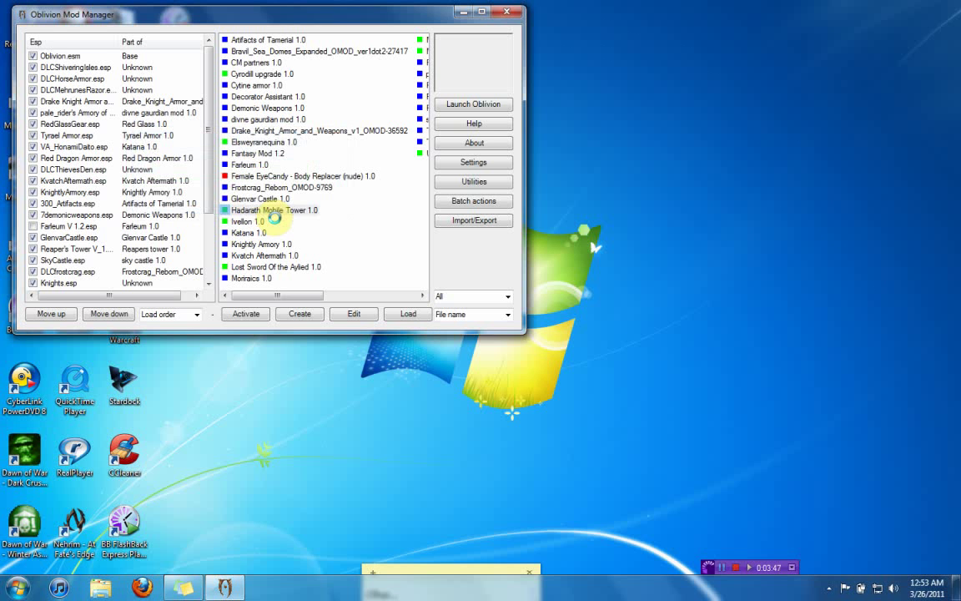
{"action": "left_click", "coordinate": [238, 210]}
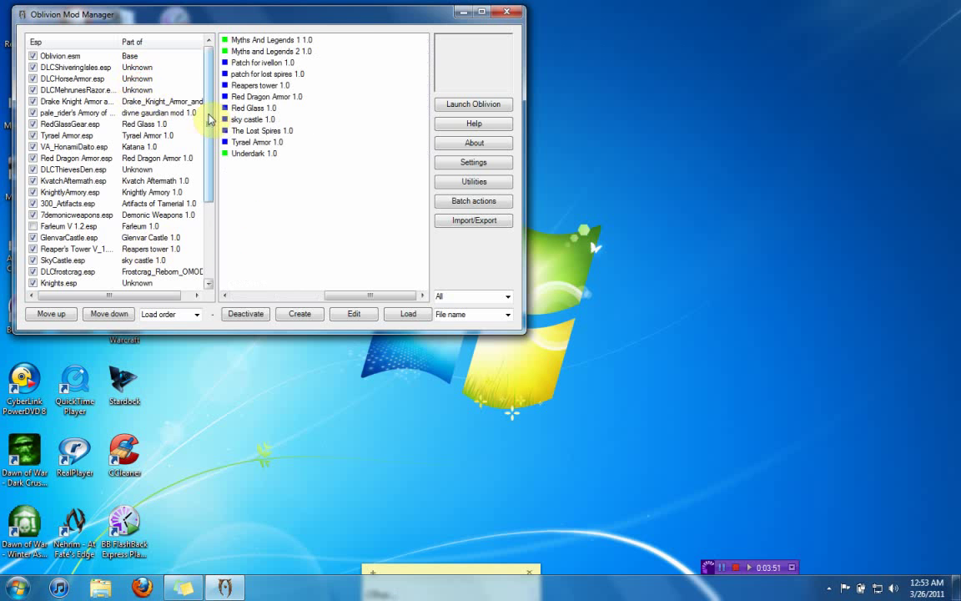
- Check the Tower_AlchemySorter and Tower_Of_Hadarath plugins at the end of the load order and close the mod manager
{"action": "scroll", "coordinate": [219, 175], "scroll_direction": "down", "scroll_amount": 3}
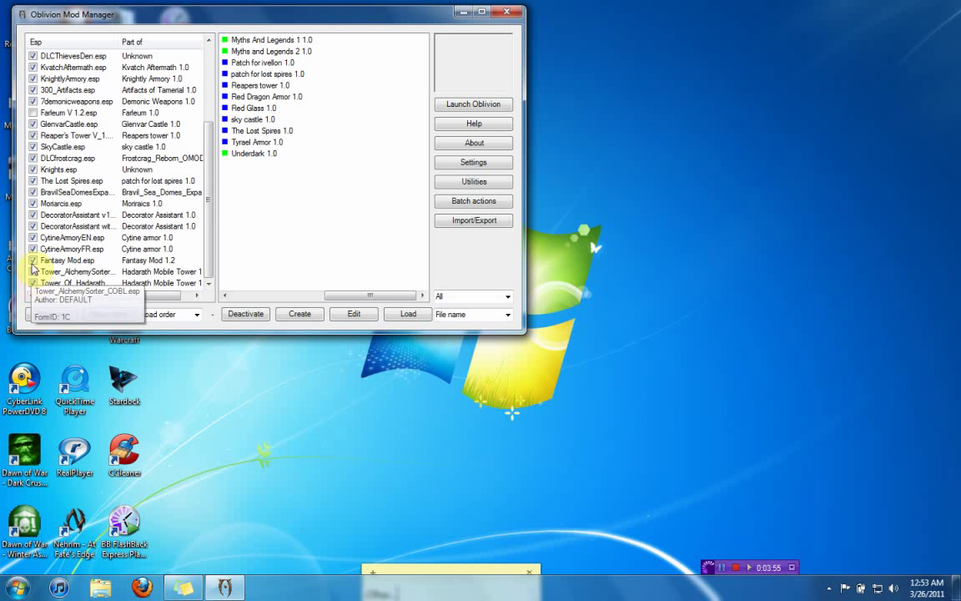
{"action": "left_click", "coordinate": [32, 260]}
{"action": "left_click", "coordinate": [601, 343]}
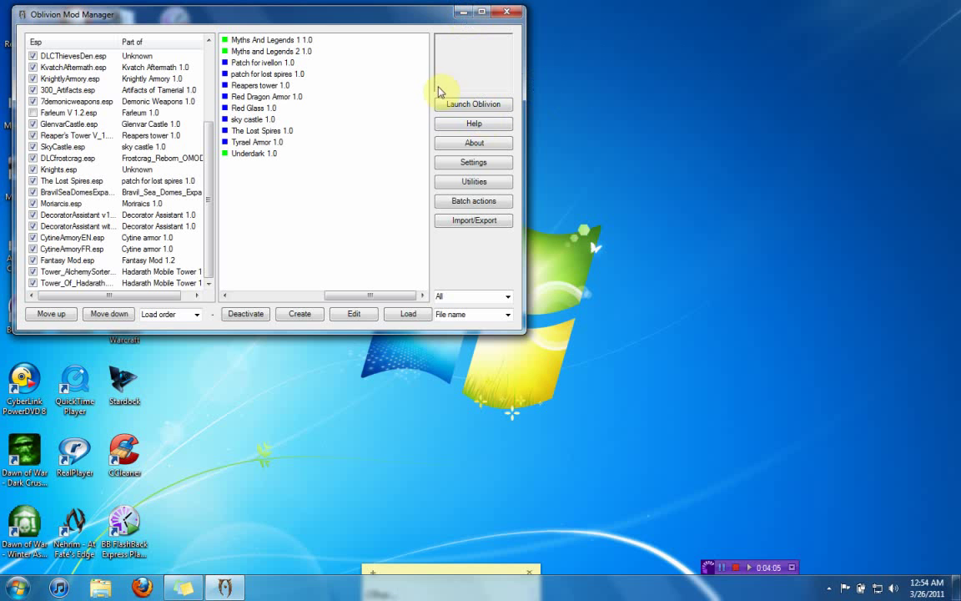
{"action": "left_click", "coordinate": [506, 11]}
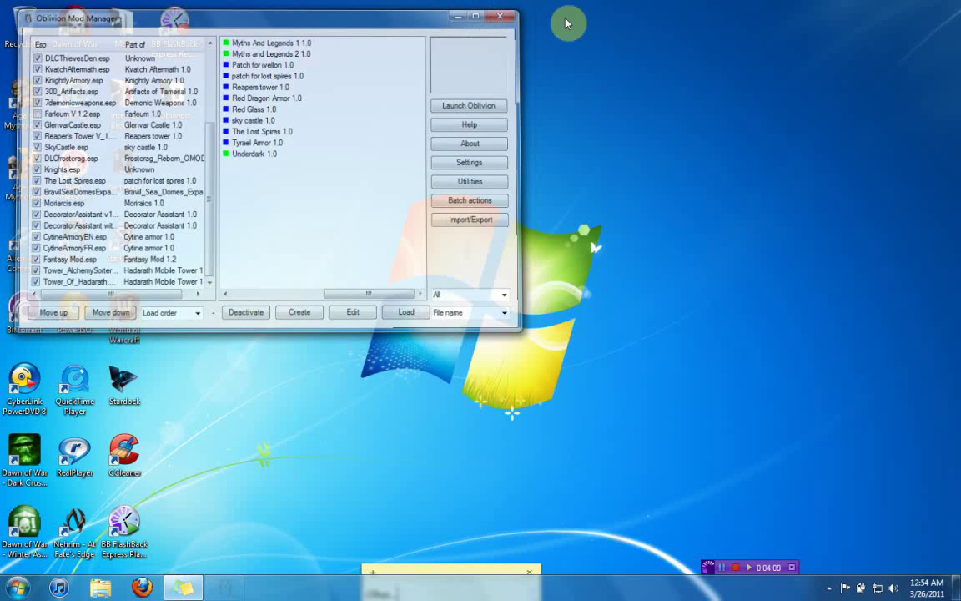
- Open the Oblivion folder from the desktop and launch the game through the obse_loader application
{"action": "double_click", "coordinate": [172, 98]}
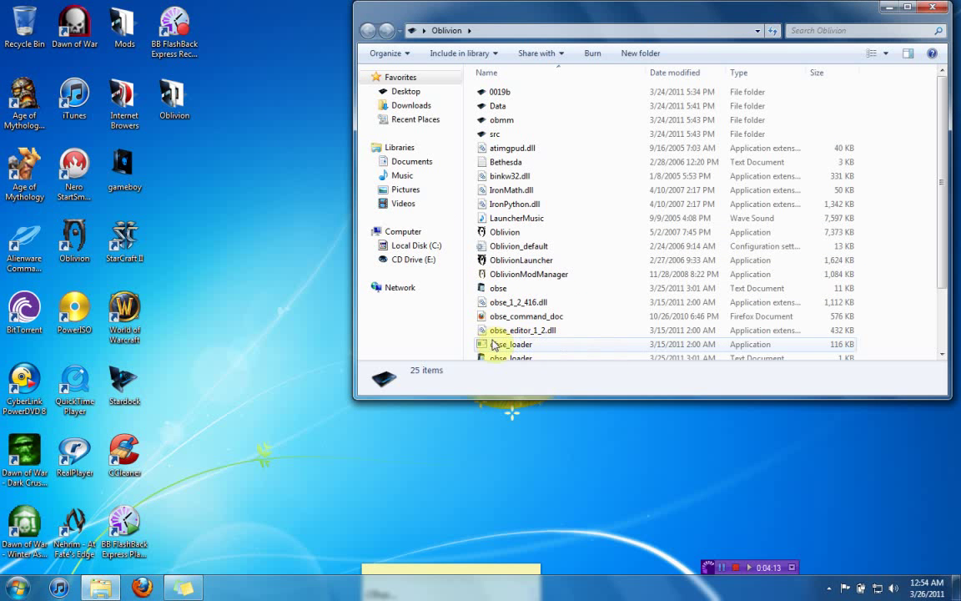
{"action": "double_click", "coordinate": [516, 347]}
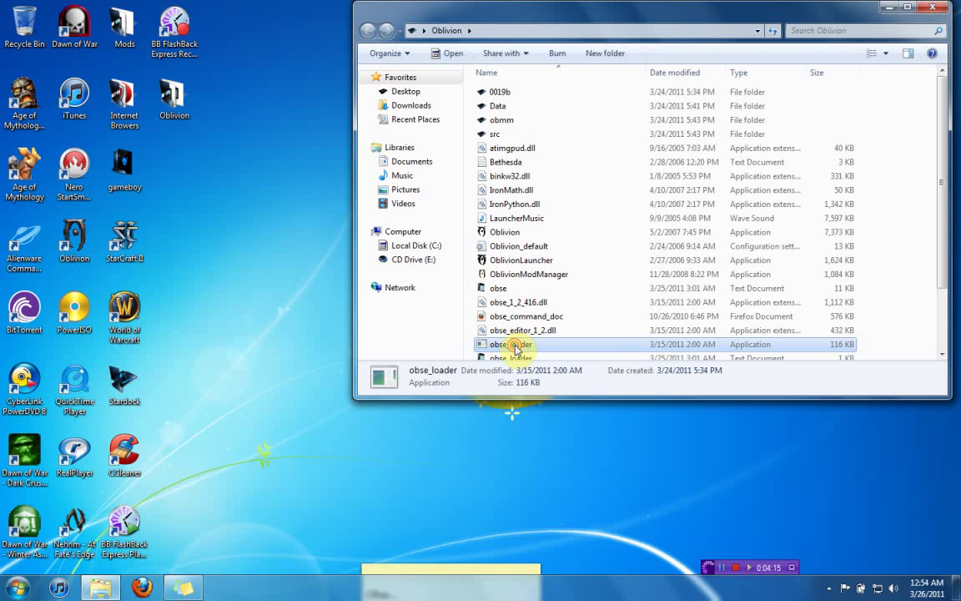
{"action": "left_click", "coordinate": [514, 305]}
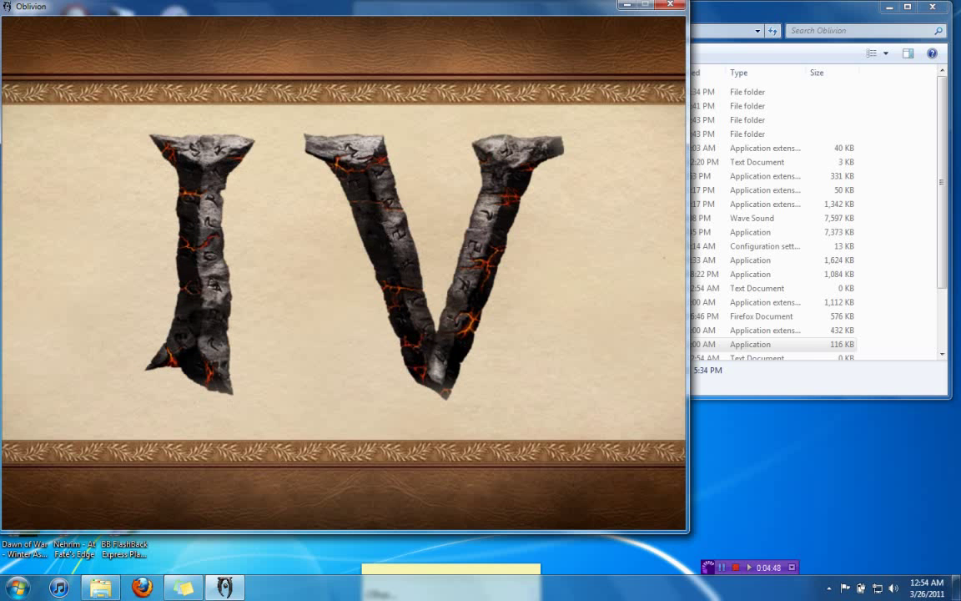
- Load the Save 13 - Level 20 game and confirm the loading
{"action": "left_click", "coordinate": [308, 426]}
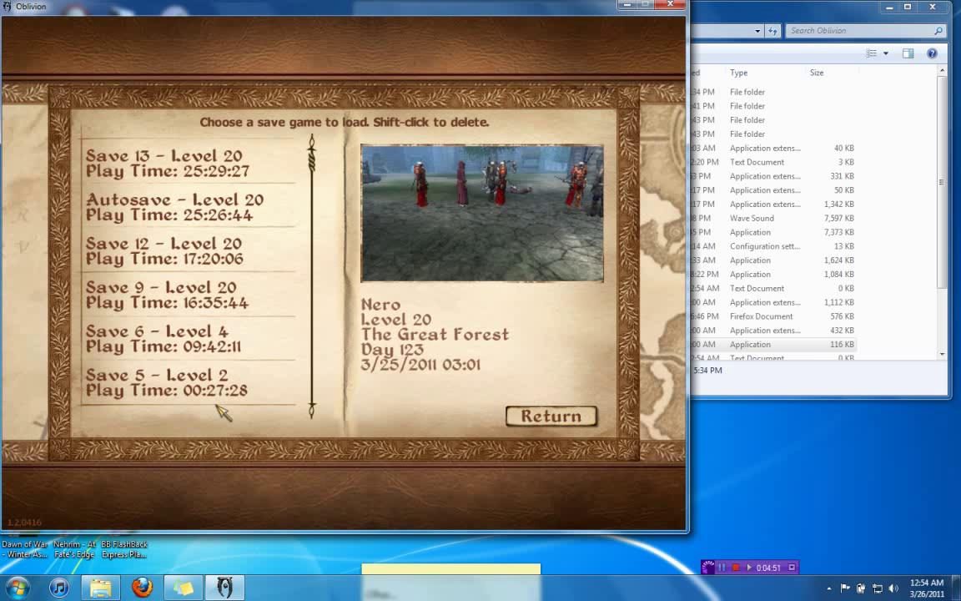
{"action": "left_click", "coordinate": [184, 163]}
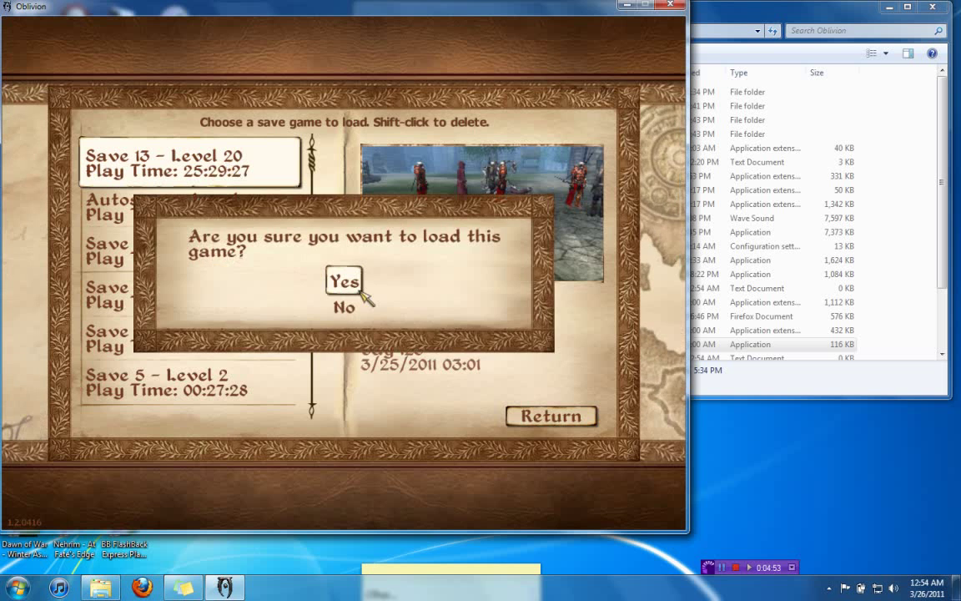
{"action": "left_click", "coordinate": [345, 282]}
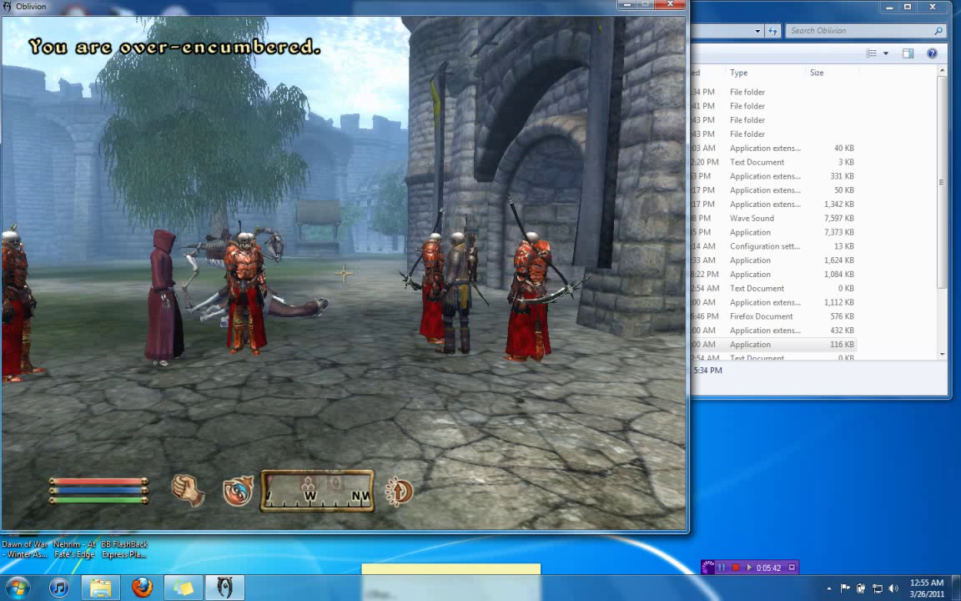
- Pause and quit the Oblivion game, and close the Oblivion folder window
{"action": "key", "text": "Escape"}
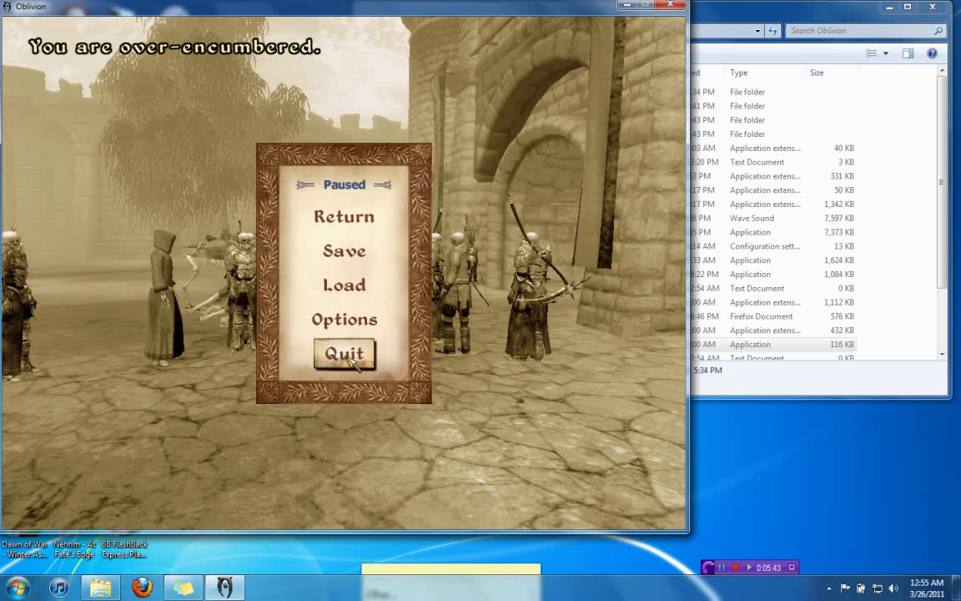
{"action": "key", "text": "Escape"}
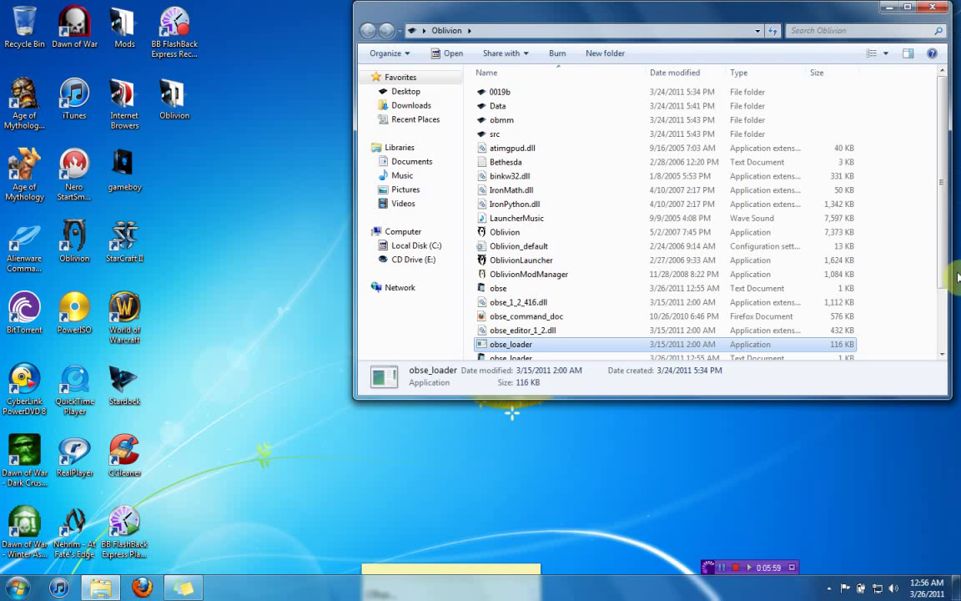
{"action": "left_click", "coordinate": [931, 7]}
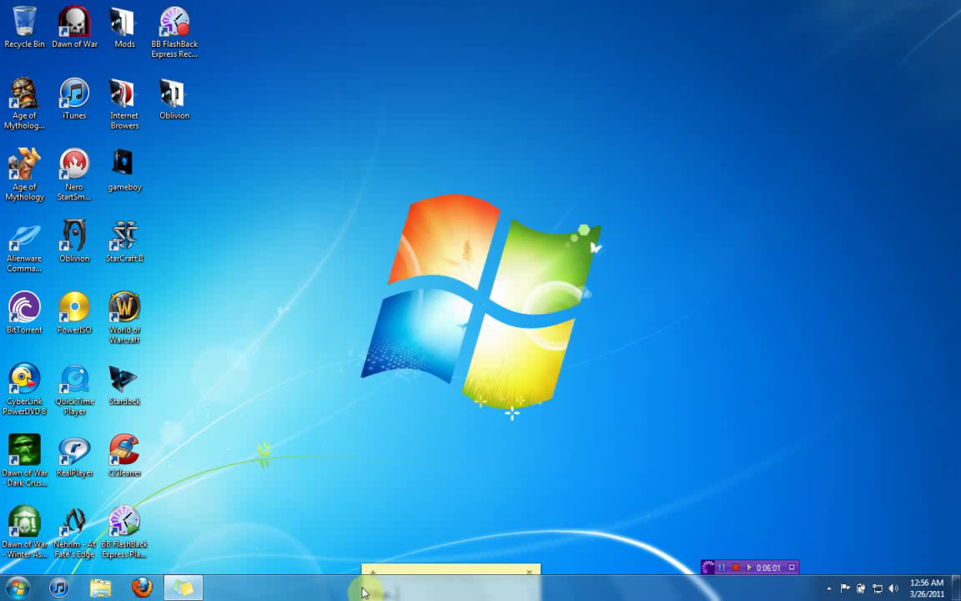
- Move the yellow sticky note slightly upward on the desktop
{"action": "mouse_move", "coordinate": [413, 572]}
{"action": "left_mouse_down"}
{"action": "mouse_move", "coordinate": [362, 281]}
{"action": "mouse_move", "coordinate": [439, 353]}
{"action": "mouse_move", "coordinate": [407, 568]}
{"action": "left_mouse_up"}
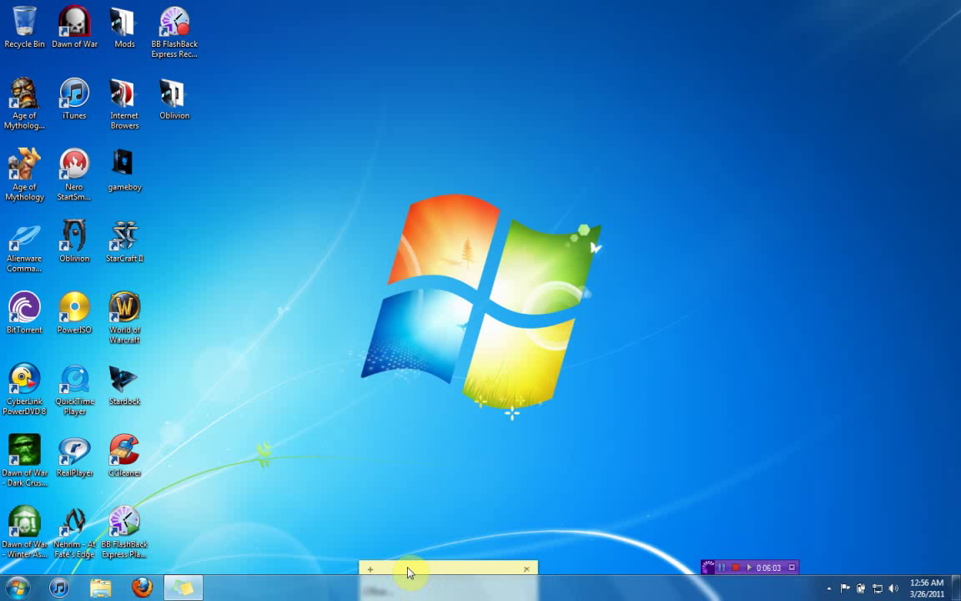